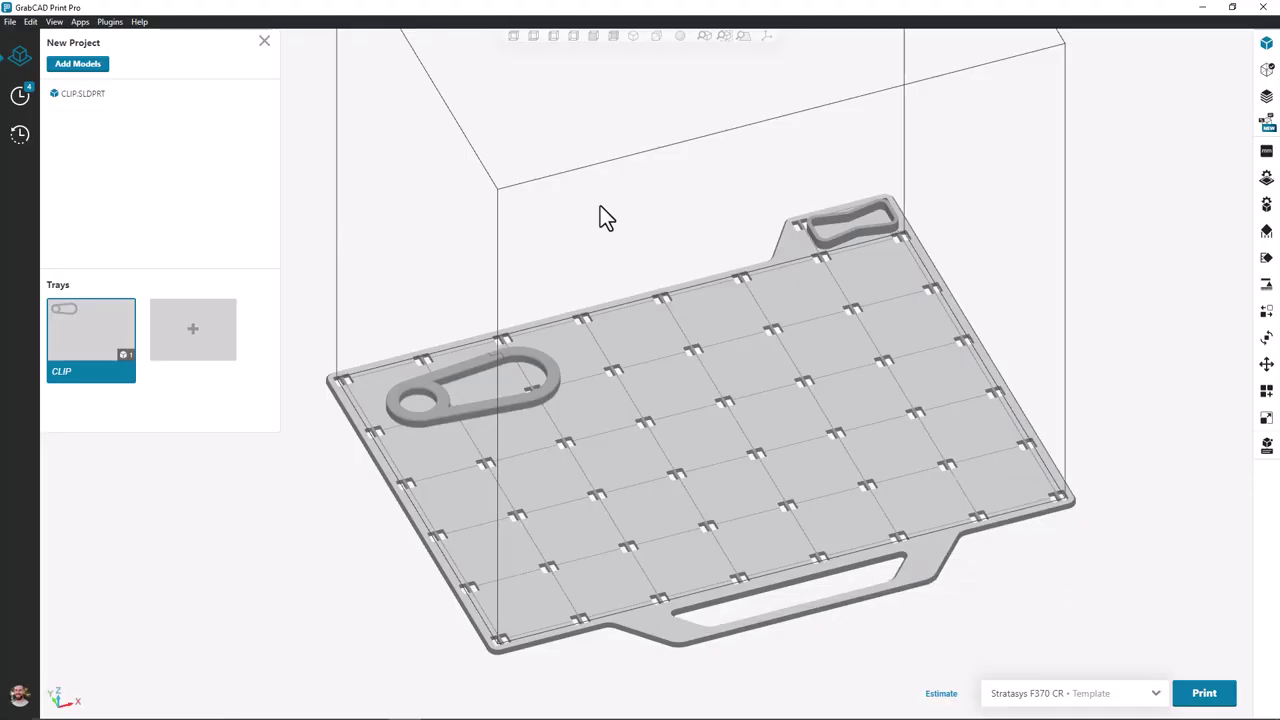
pyautogui.click(112, 96)
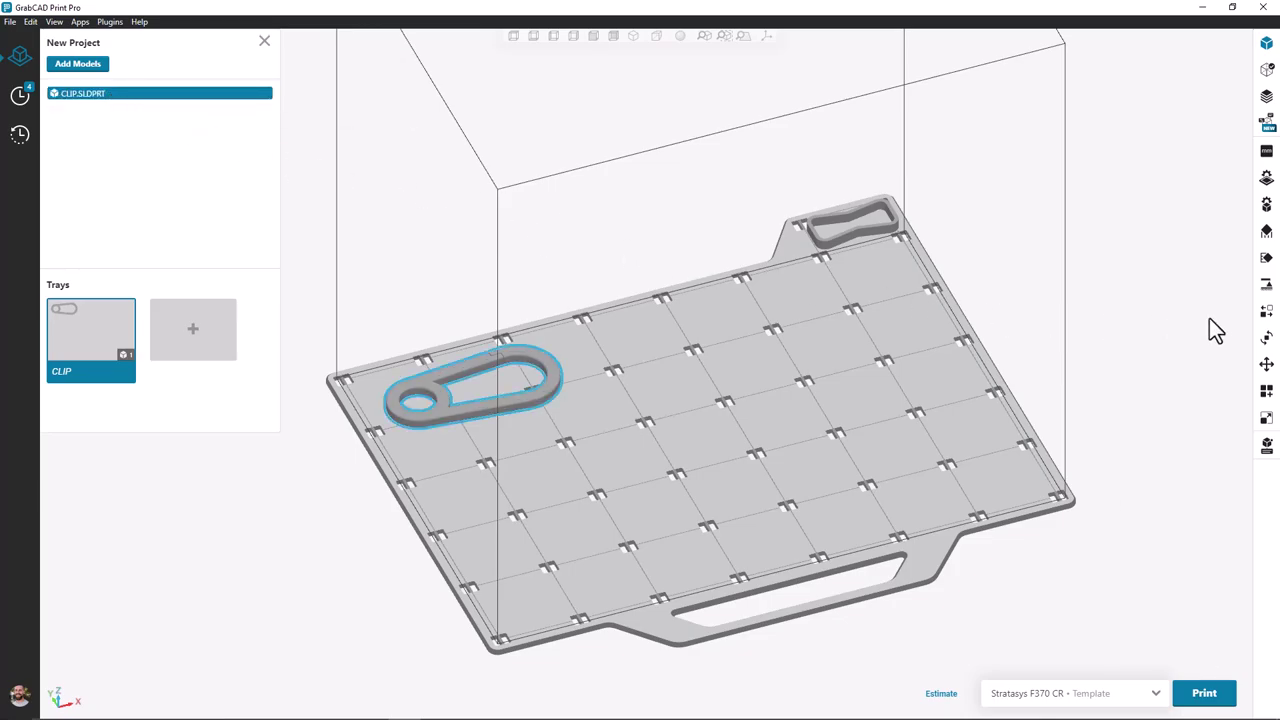
pyautogui.click(1267, 392)
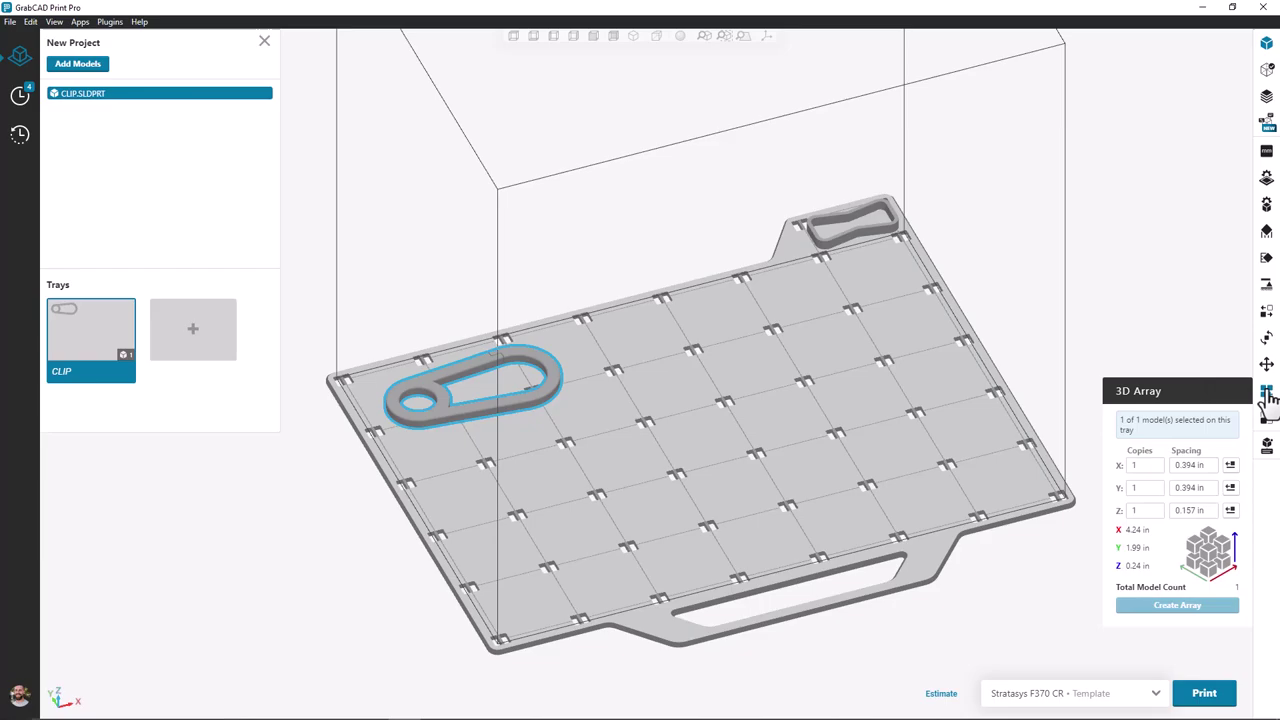
pyautogui.click(1159, 462)
pyautogui.click(1159, 462)
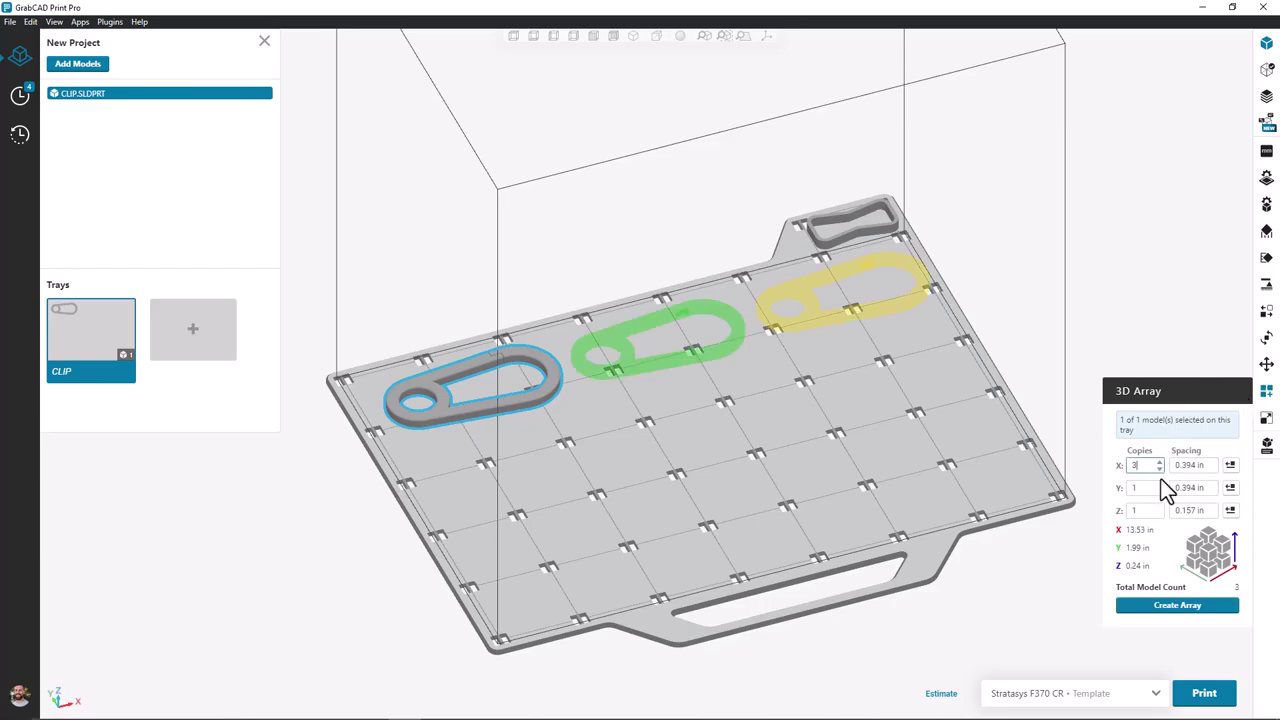
pyautogui.click(1159, 484)
pyautogui.click(1159, 484)
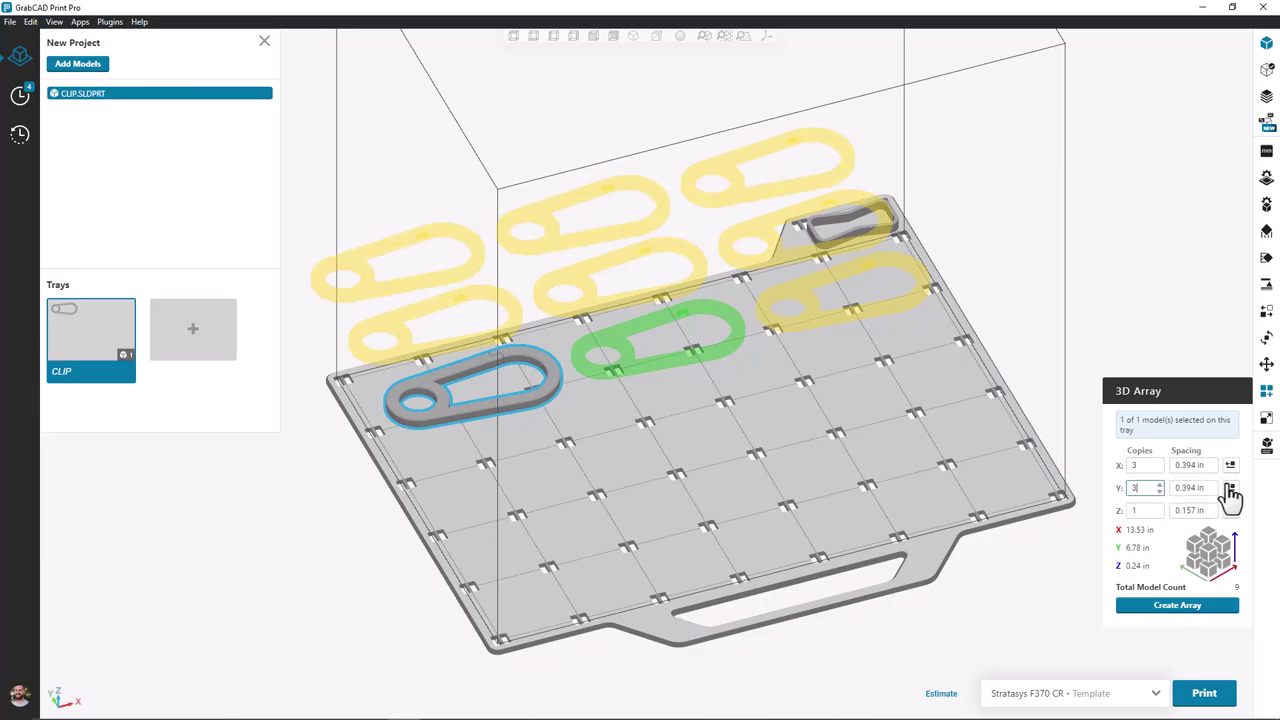
pyautogui.click(1230, 488)
pyautogui.click(1159, 484)
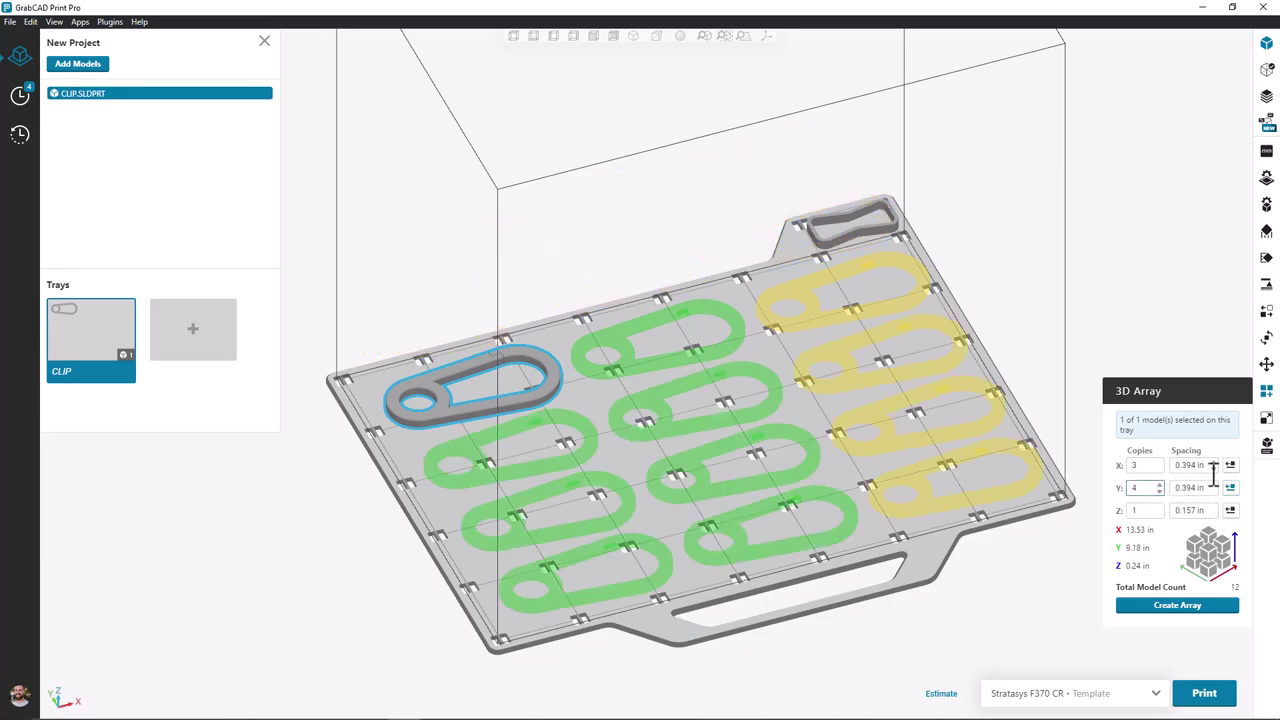
pyautogui.click(1213, 469)
pyautogui.click(1213, 469)
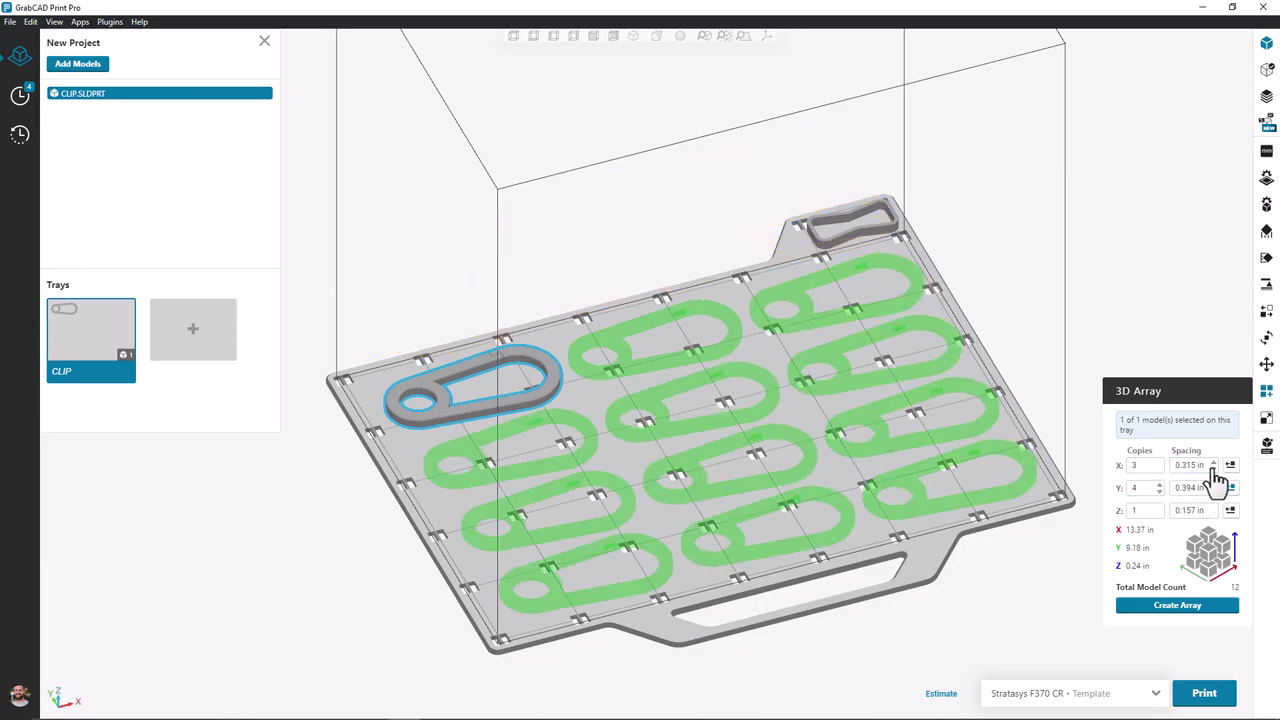
pyautogui.click(1213, 469)
pyautogui.click(1213, 469)
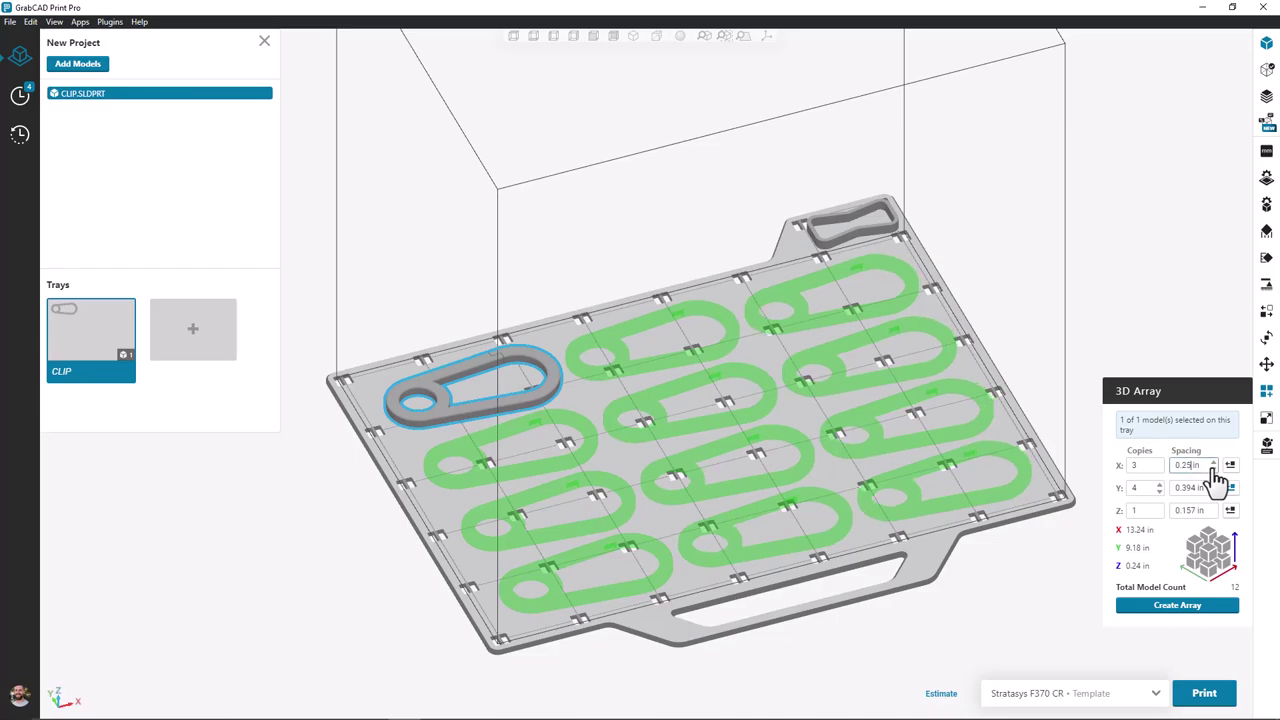
pyautogui.click(1159, 506)
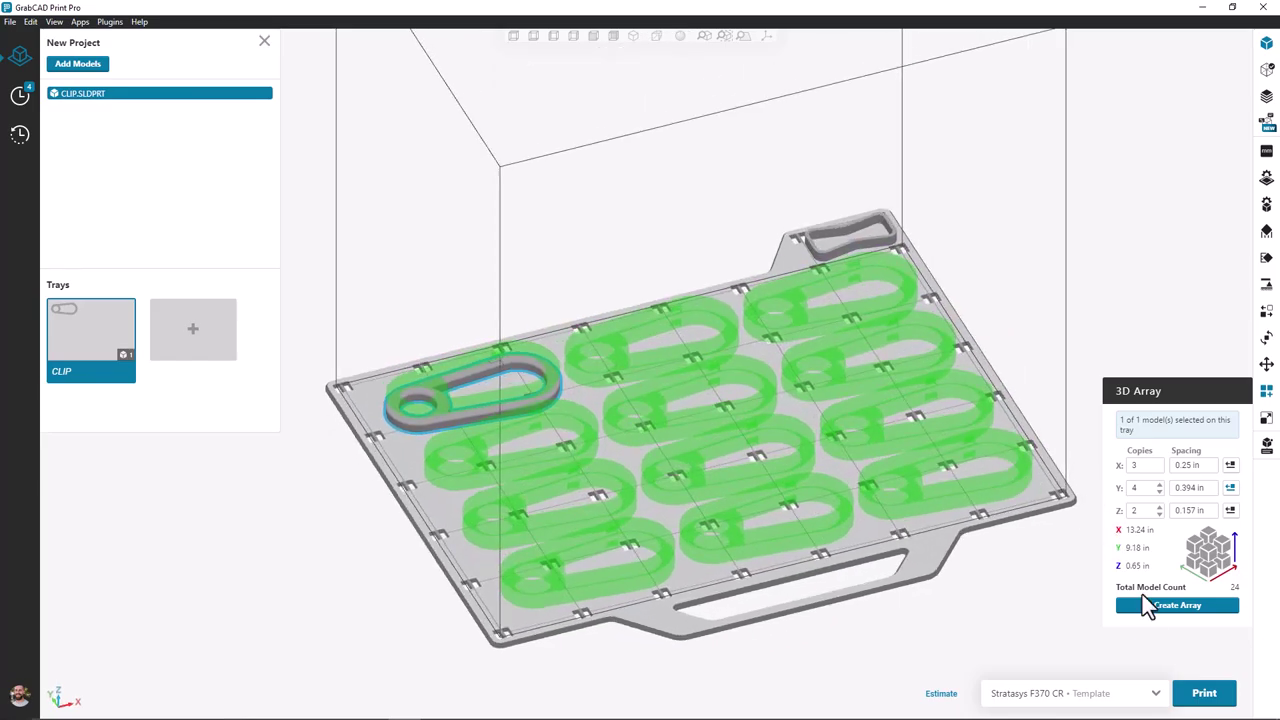
pyautogui.click(1146, 603)
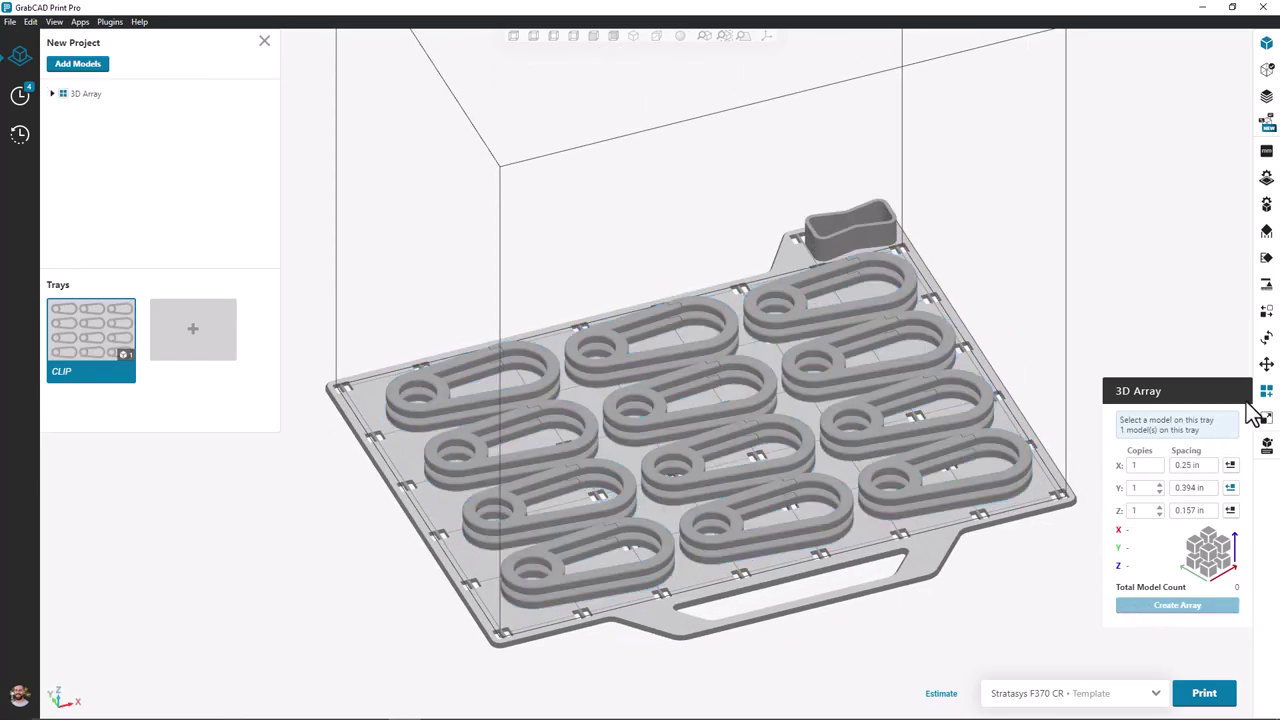
pyautogui.click(1266, 393)
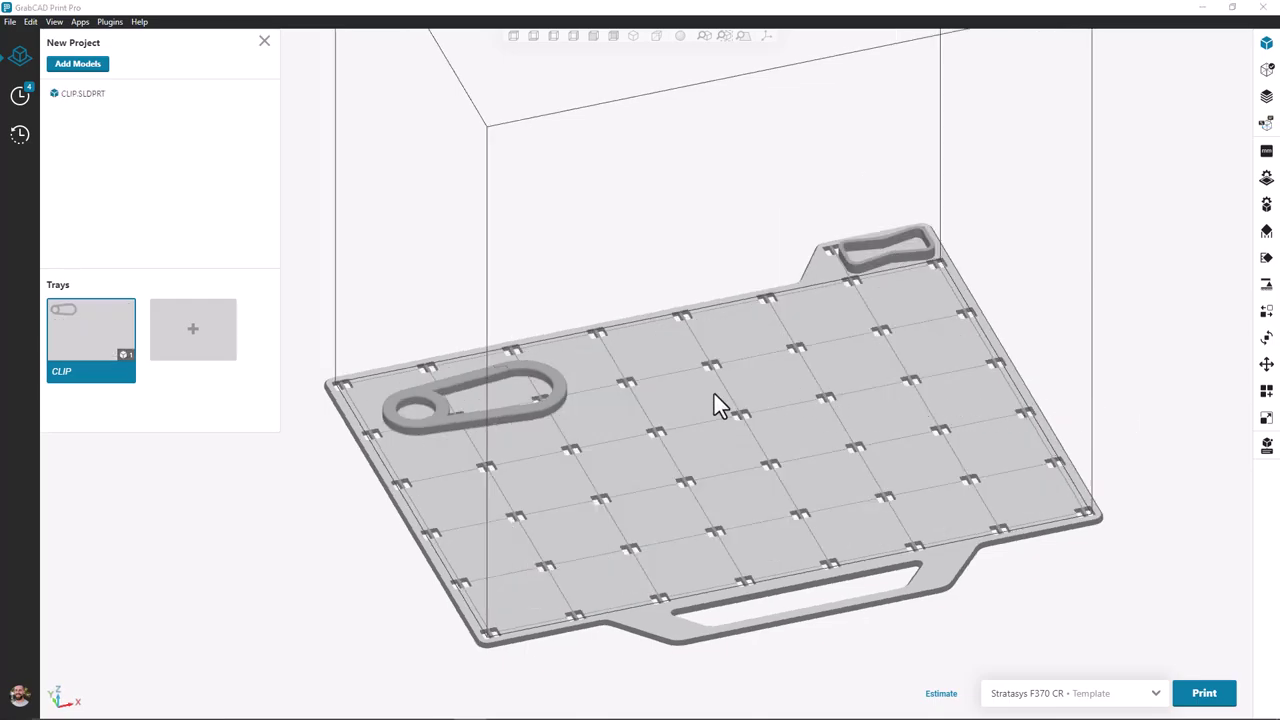
# - Select the clip and set its Coordinate Position reference to Center after trying the corner options
pyautogui.click(561, 405)
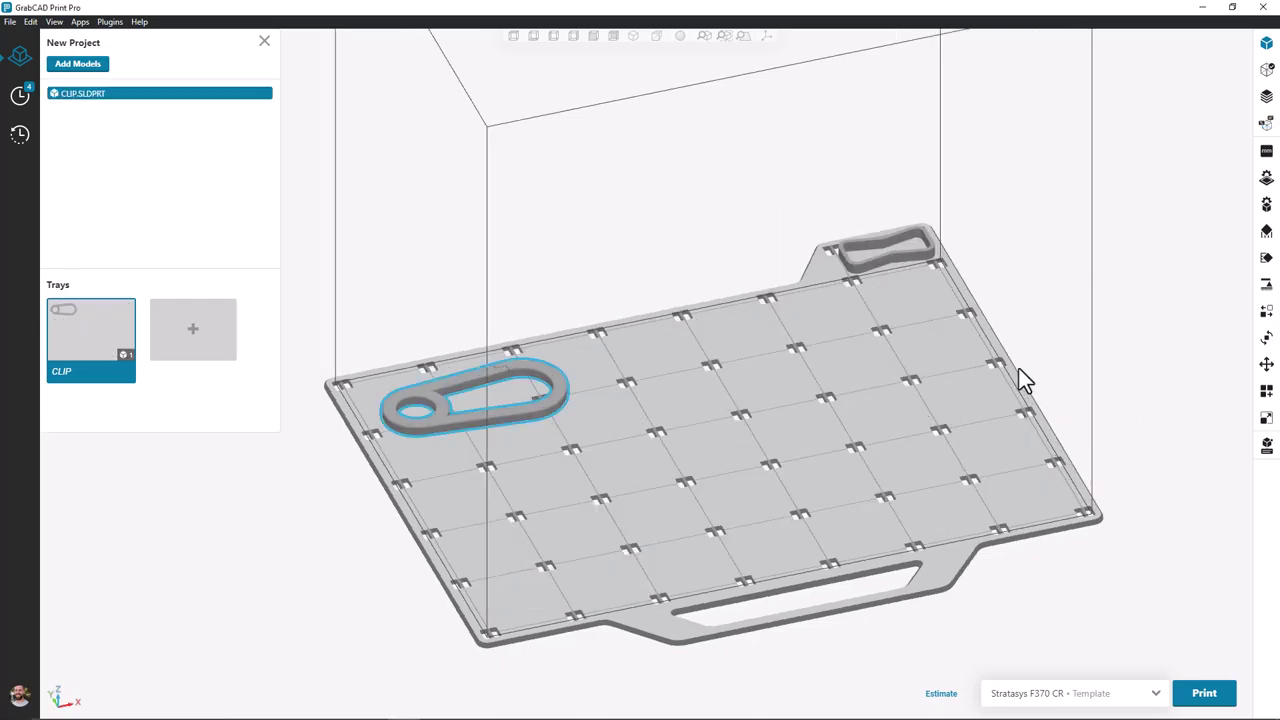
pyautogui.click(1266, 364)
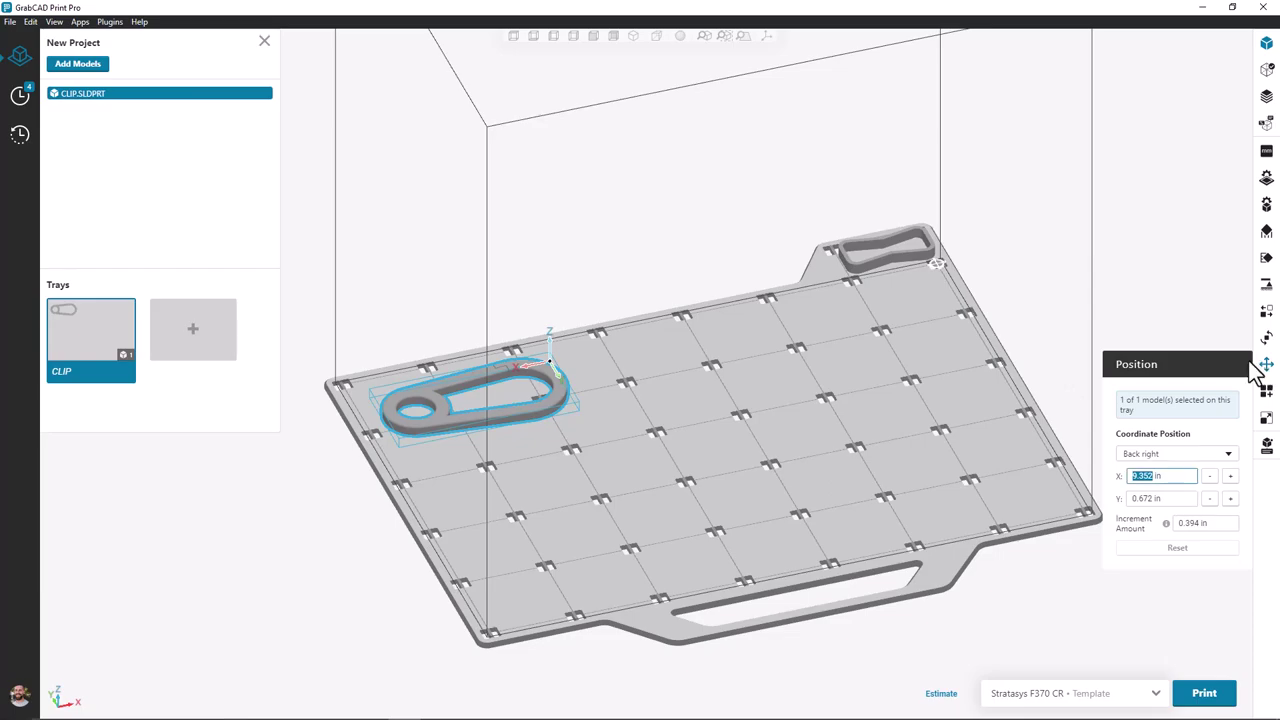
pyautogui.click(1147, 458)
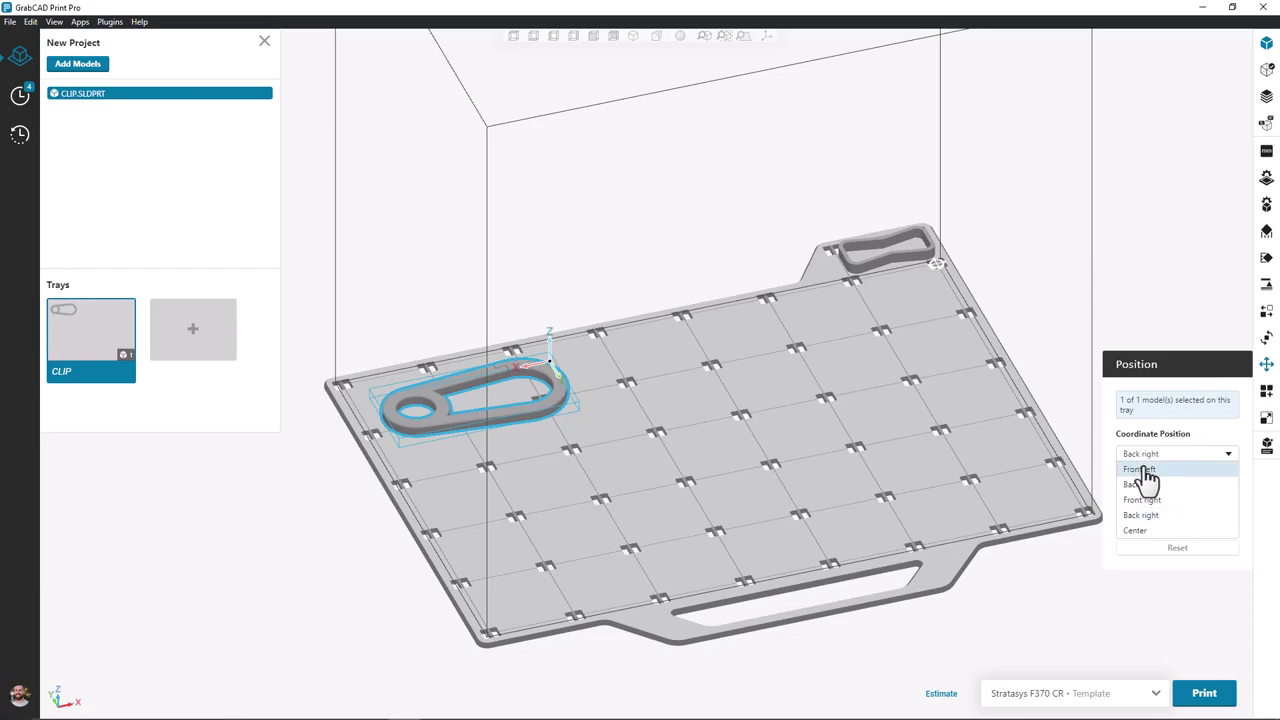
pyautogui.click(1140, 469)
pyautogui.click(1145, 452)
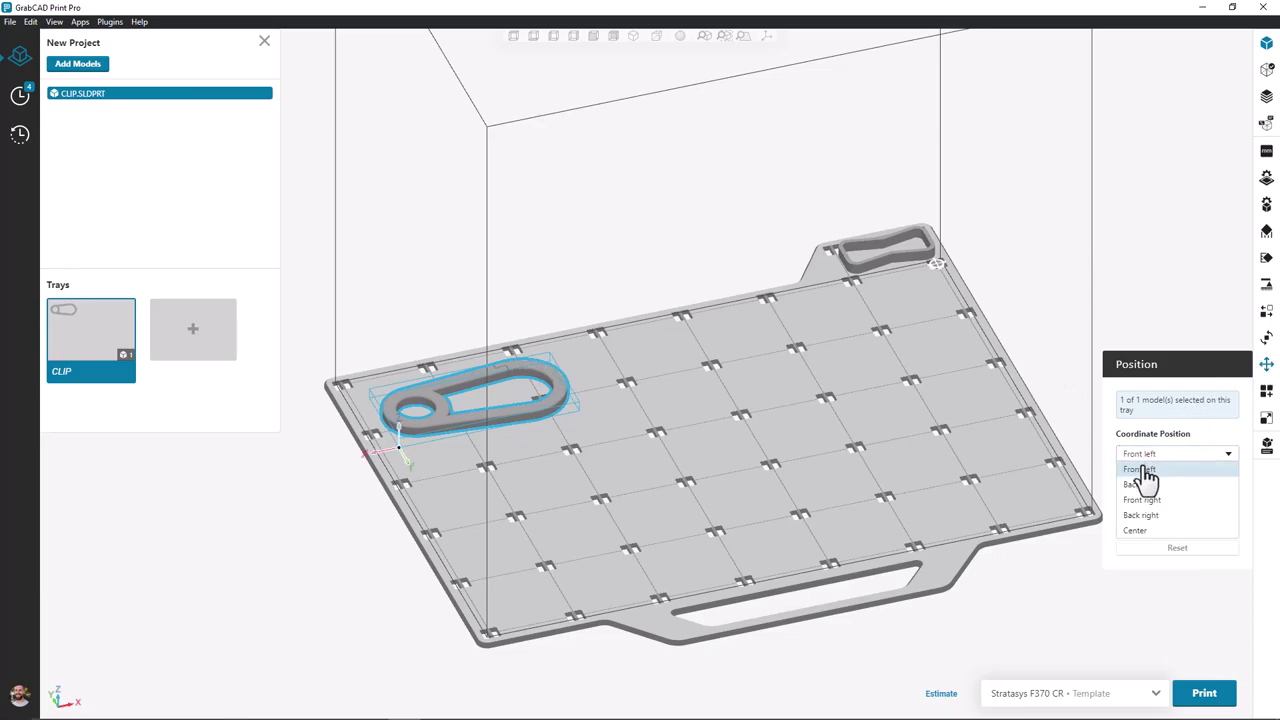
pyautogui.click(1141, 515)
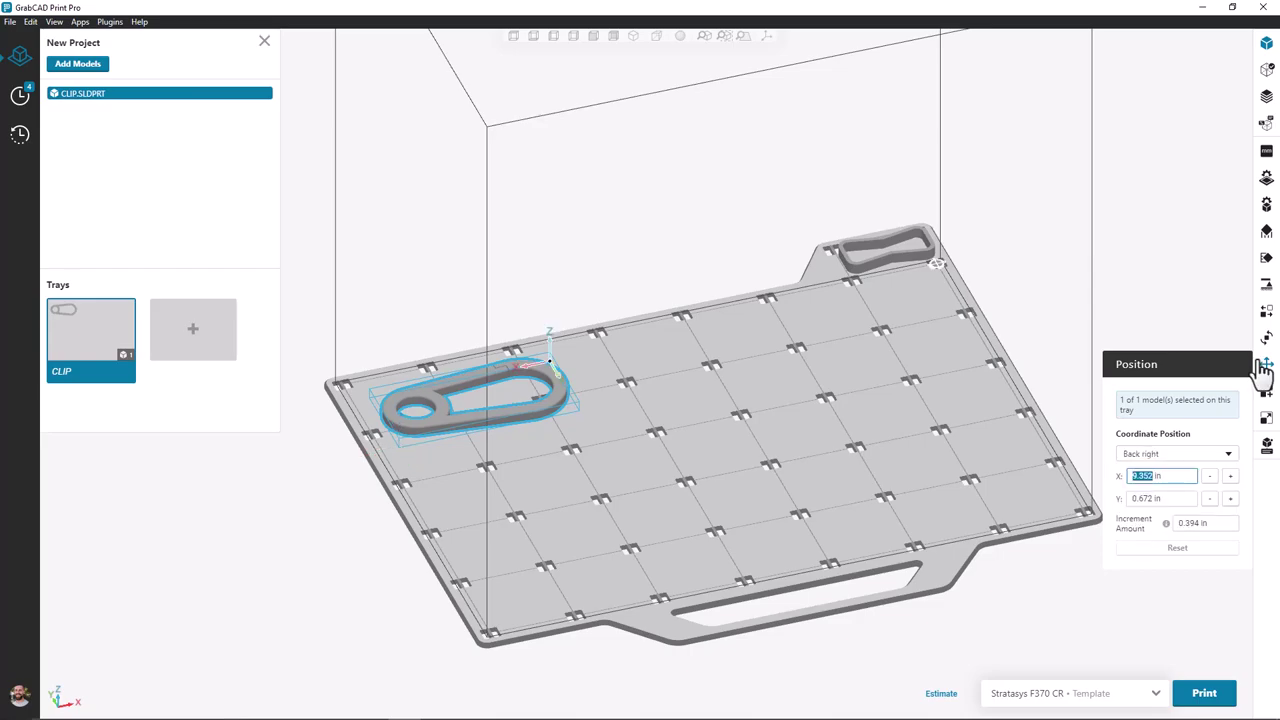
pyautogui.click(1148, 454)
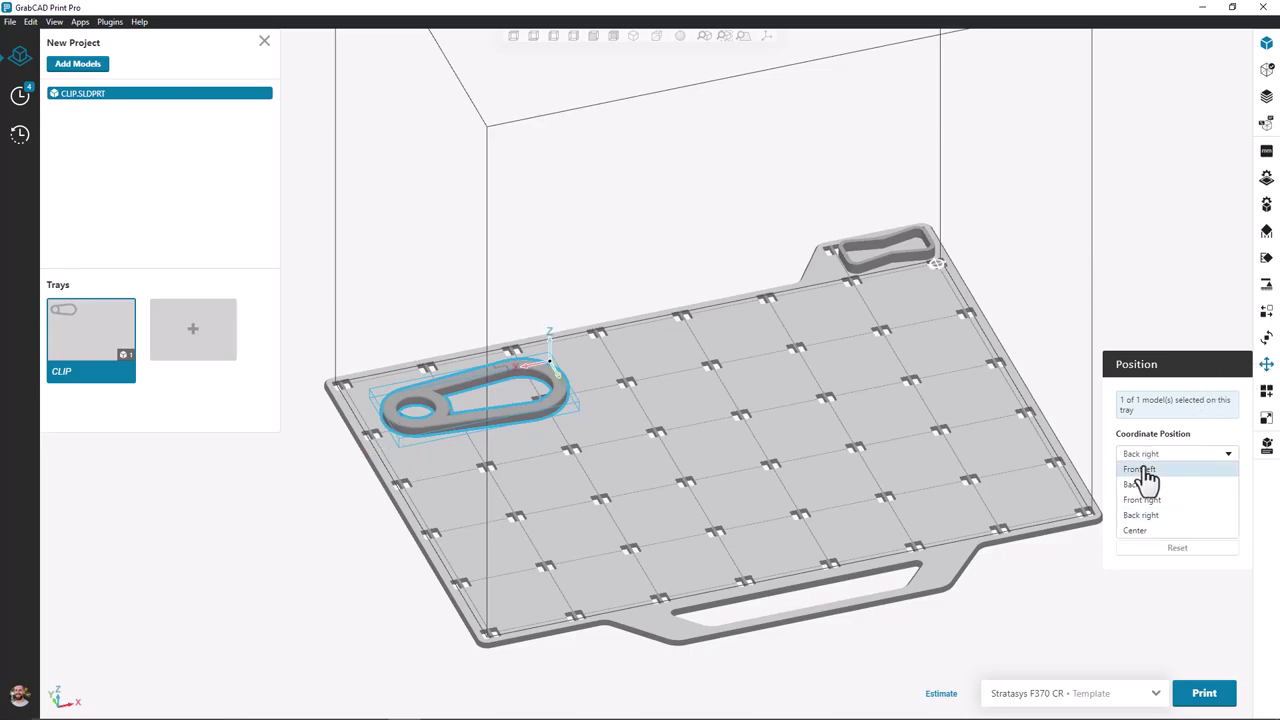
pyautogui.click(1140, 469)
pyautogui.click(1145, 455)
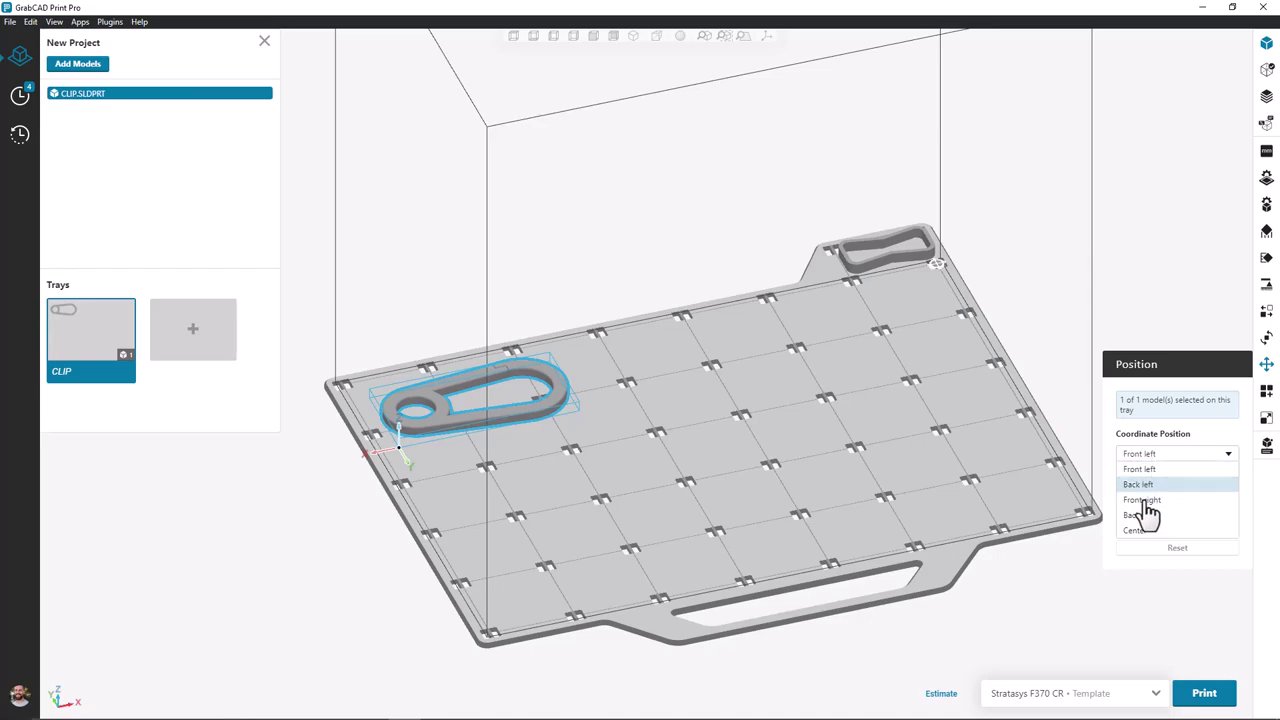
pyautogui.click(1141, 515)
pyautogui.click(1148, 454)
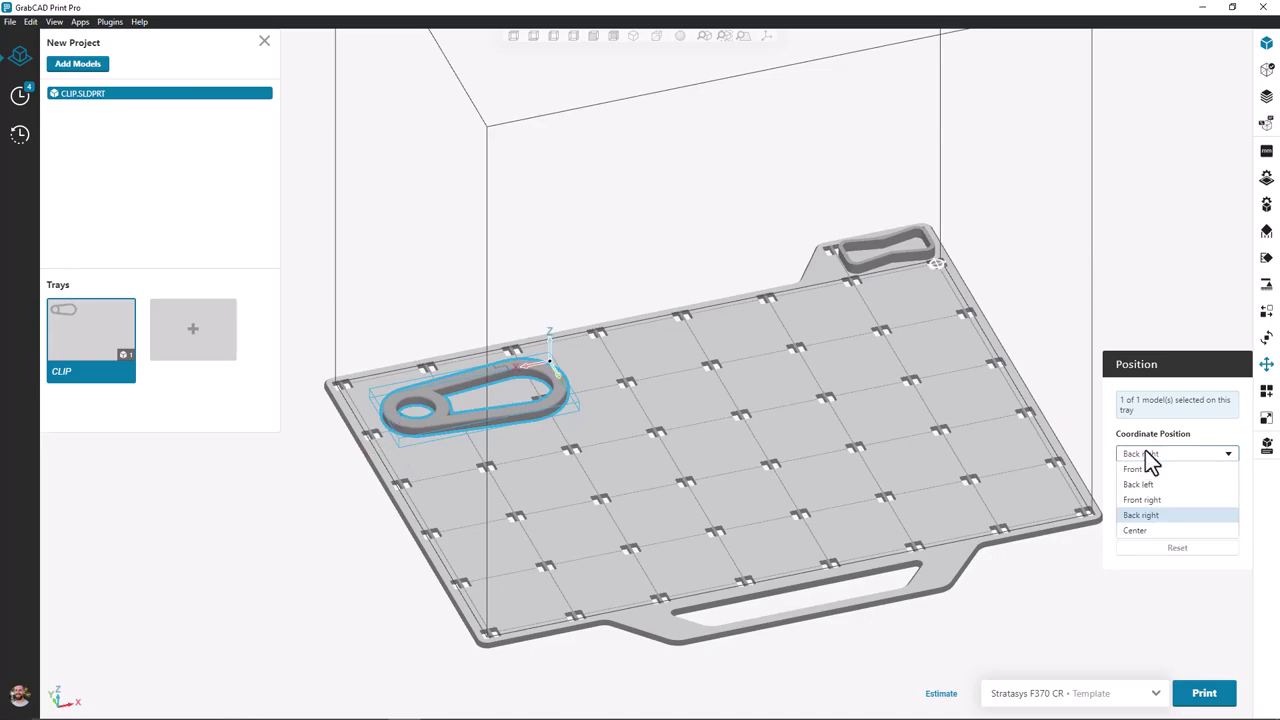
pyautogui.click(1136, 530)
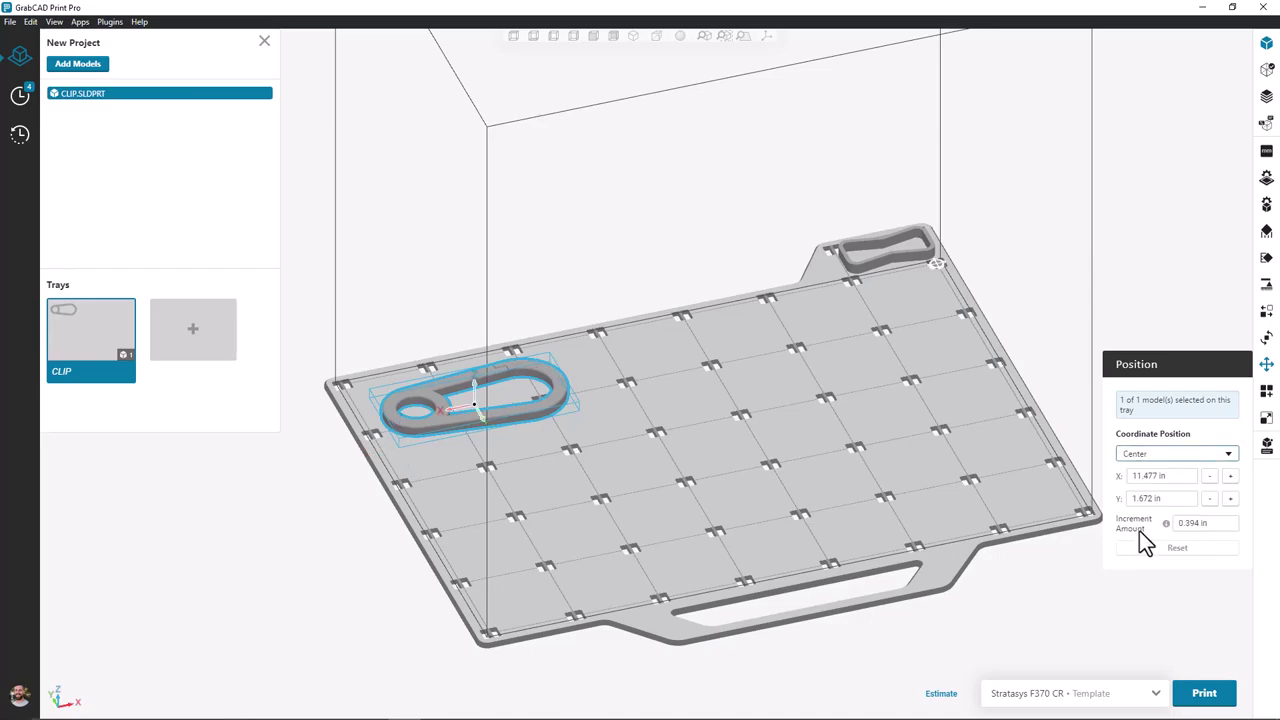
# - Set the position increment to 0.25 in and nudge the clip's X back to 11.264 in
pyautogui.doubleClick(1179, 477)
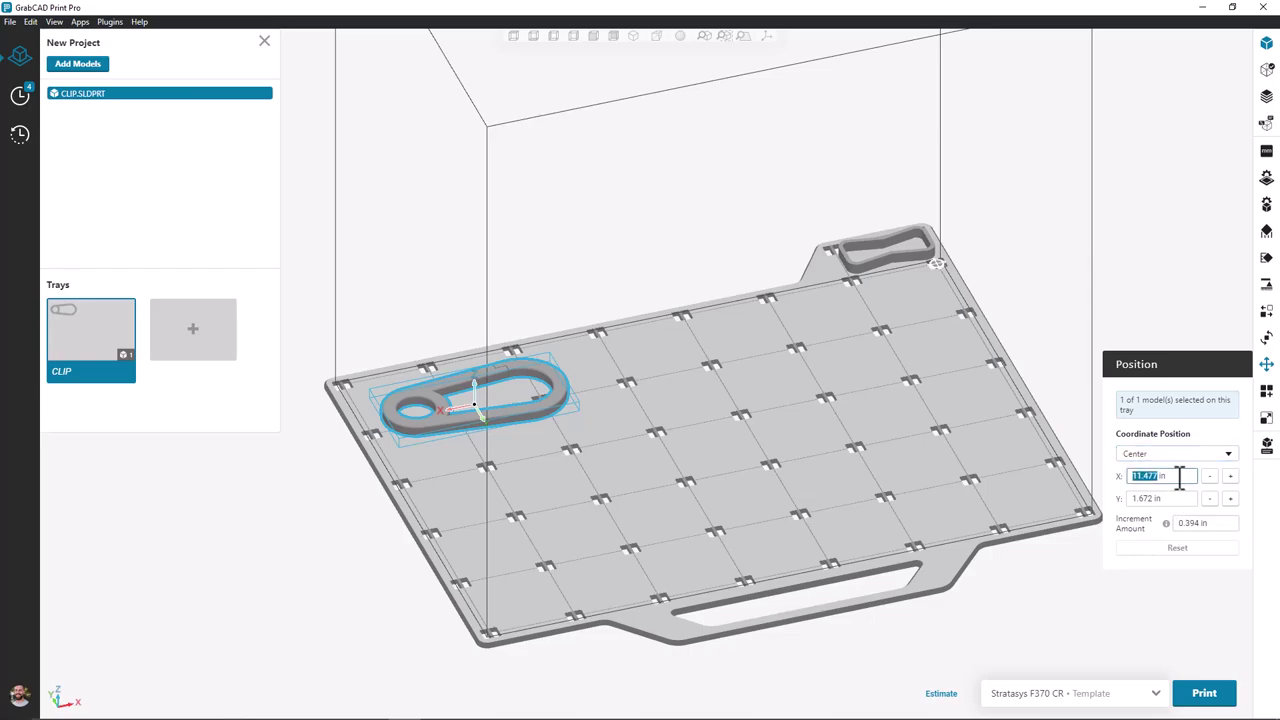
pyautogui.click(1229, 477)
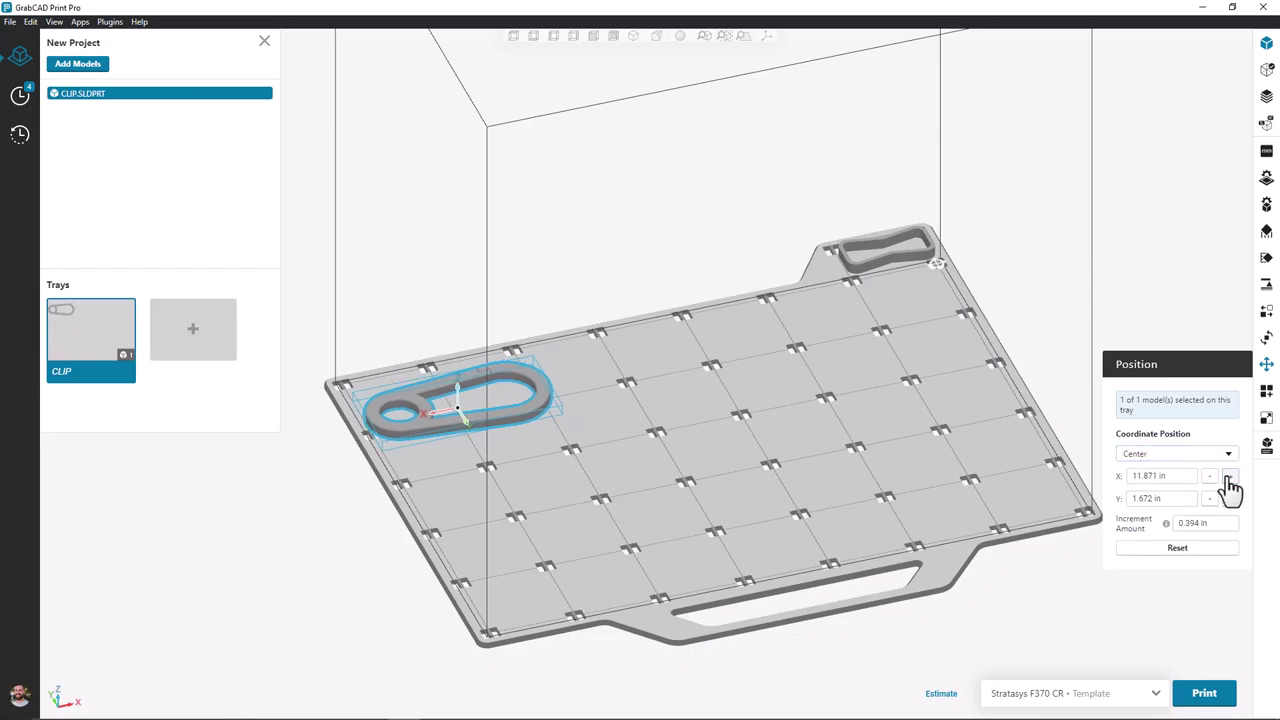
pyautogui.click(1230, 478)
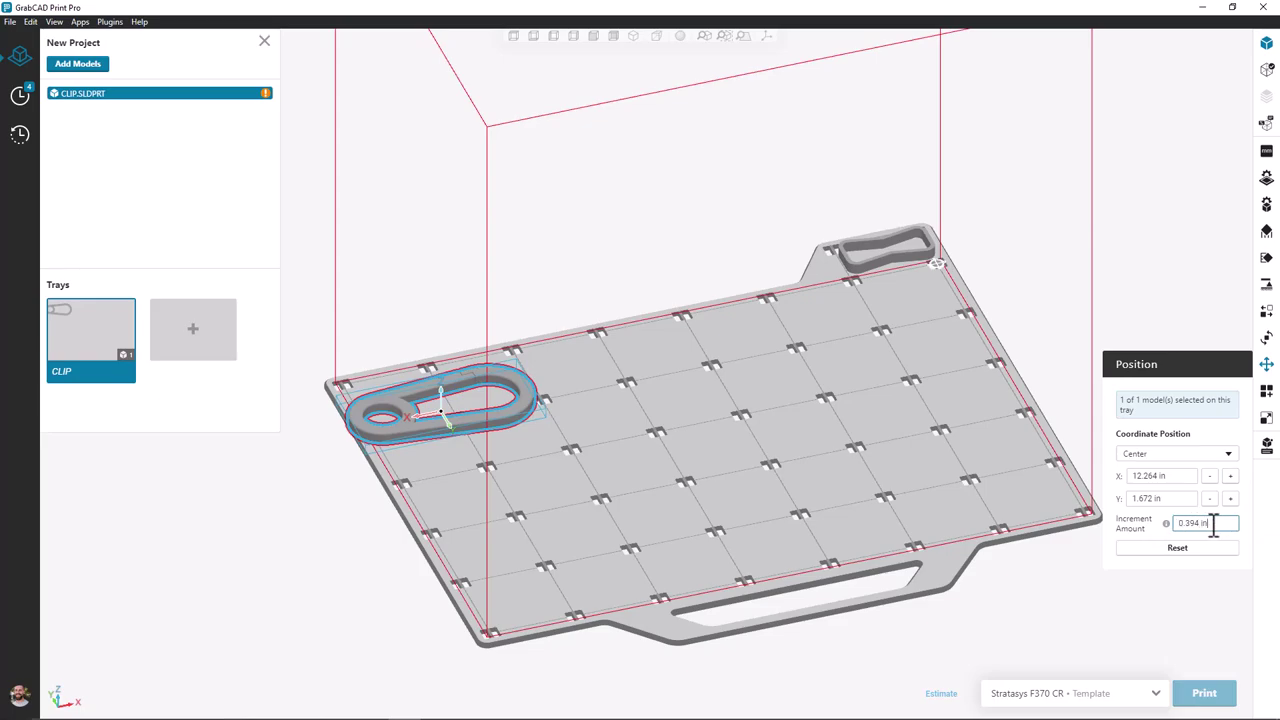
pyautogui.click(1176, 528)
pyautogui.write('0.25')
pyautogui.click(1210, 477)
pyautogui.click(1210, 477)
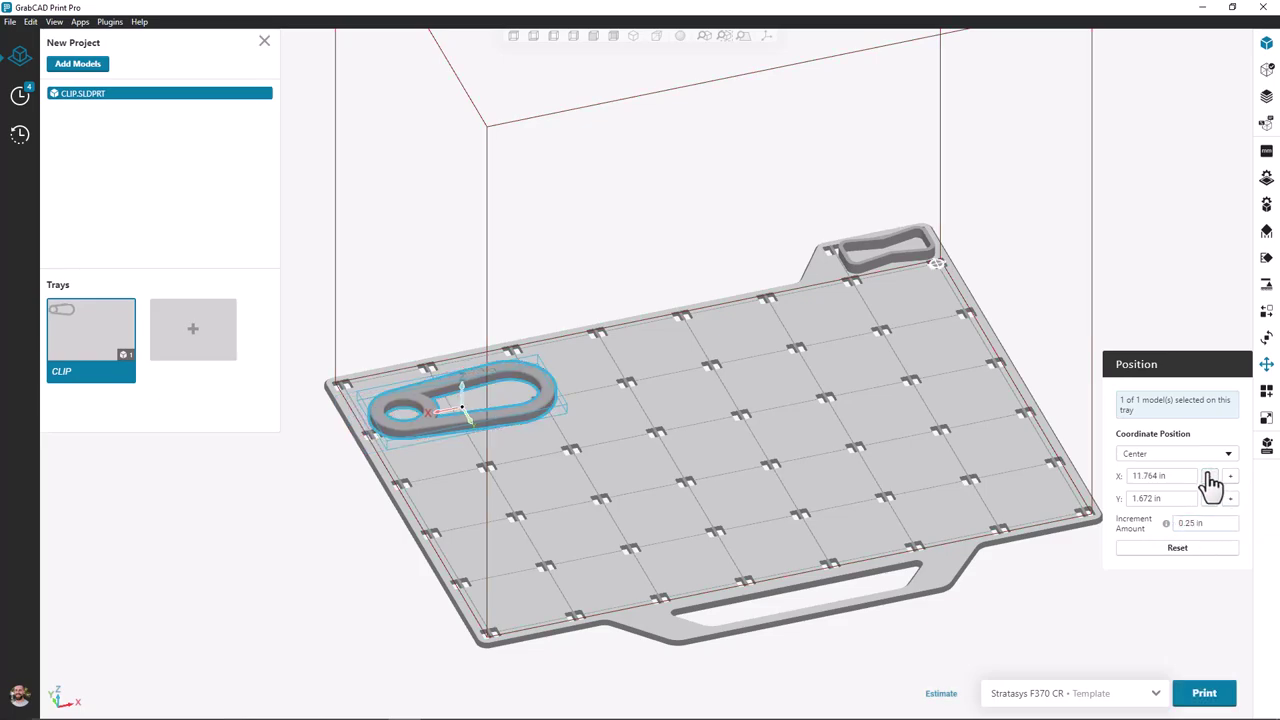
pyautogui.click(1210, 477)
pyautogui.click(1210, 477)
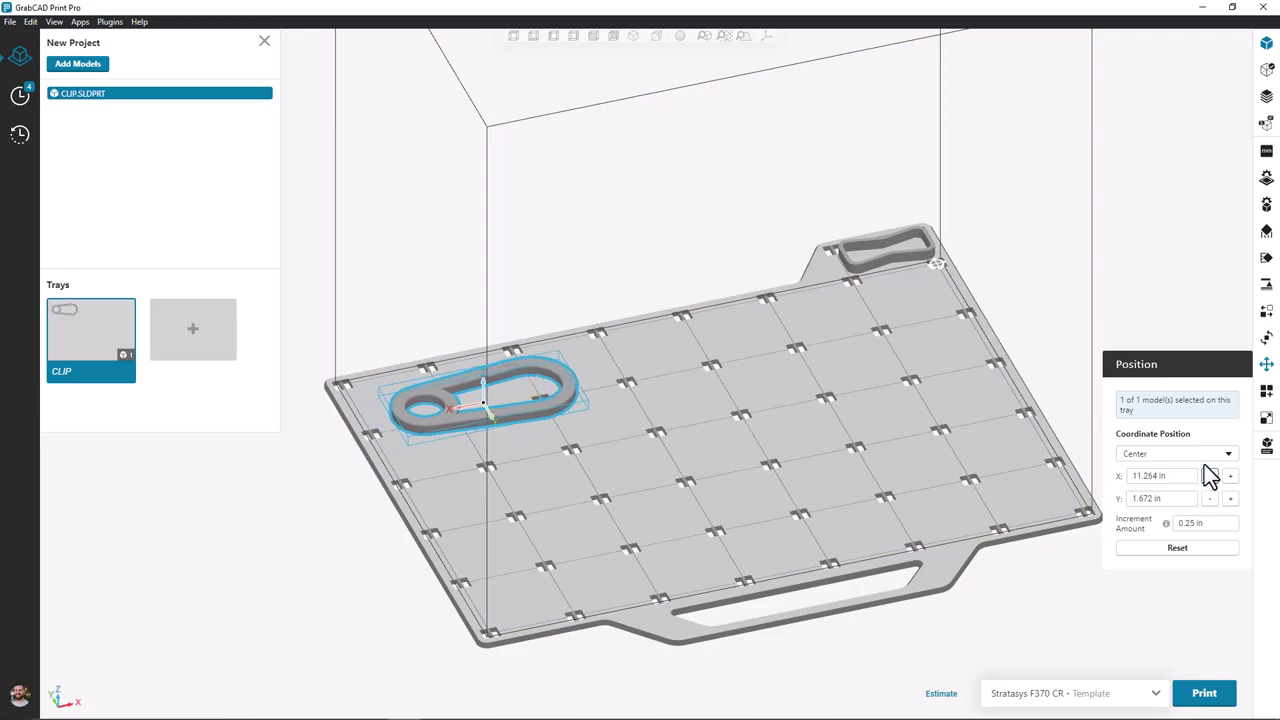
# - Assemble the two red-flagged top clips and re-estimate the tray: 2h 7m, 2.793 in³ model, 1.459 in³ support
pyautogui.click(1171, 308)
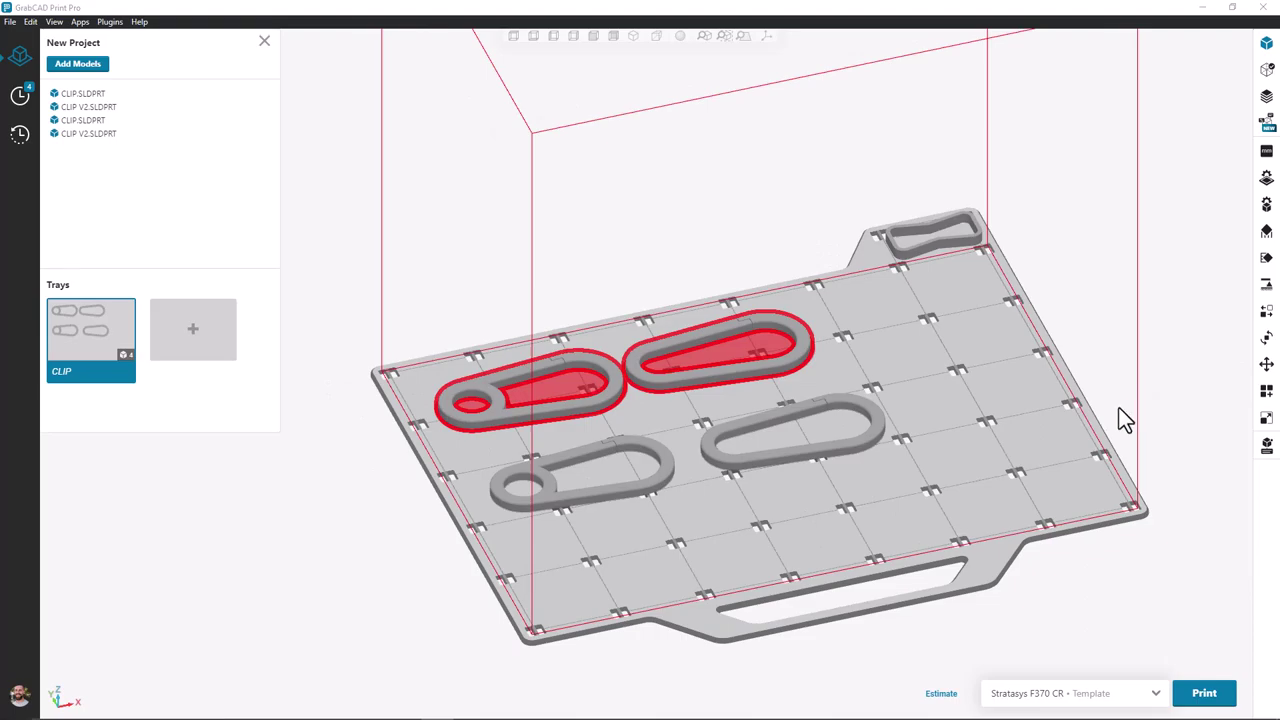
pyautogui.click(941, 693)
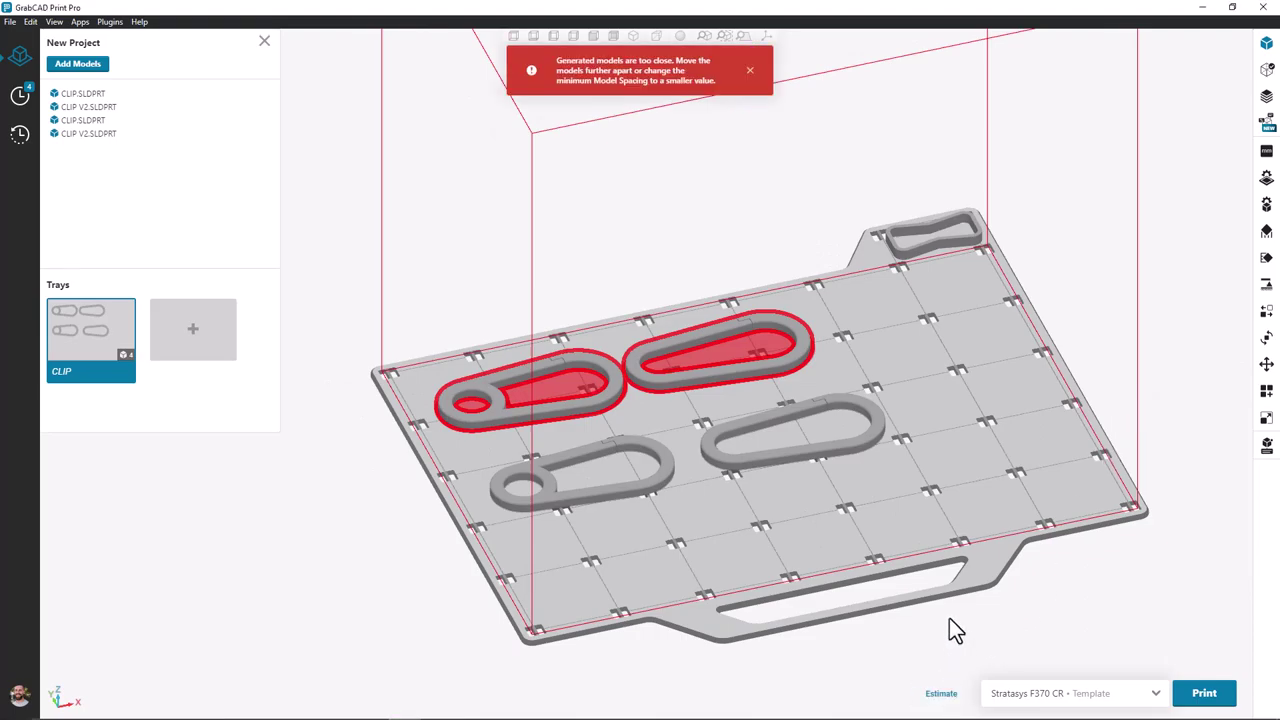
pyautogui.click(608, 373)
pyautogui.keyDown('ctrl'); pyautogui.click(650, 382); pyautogui.keyUp('ctrl')
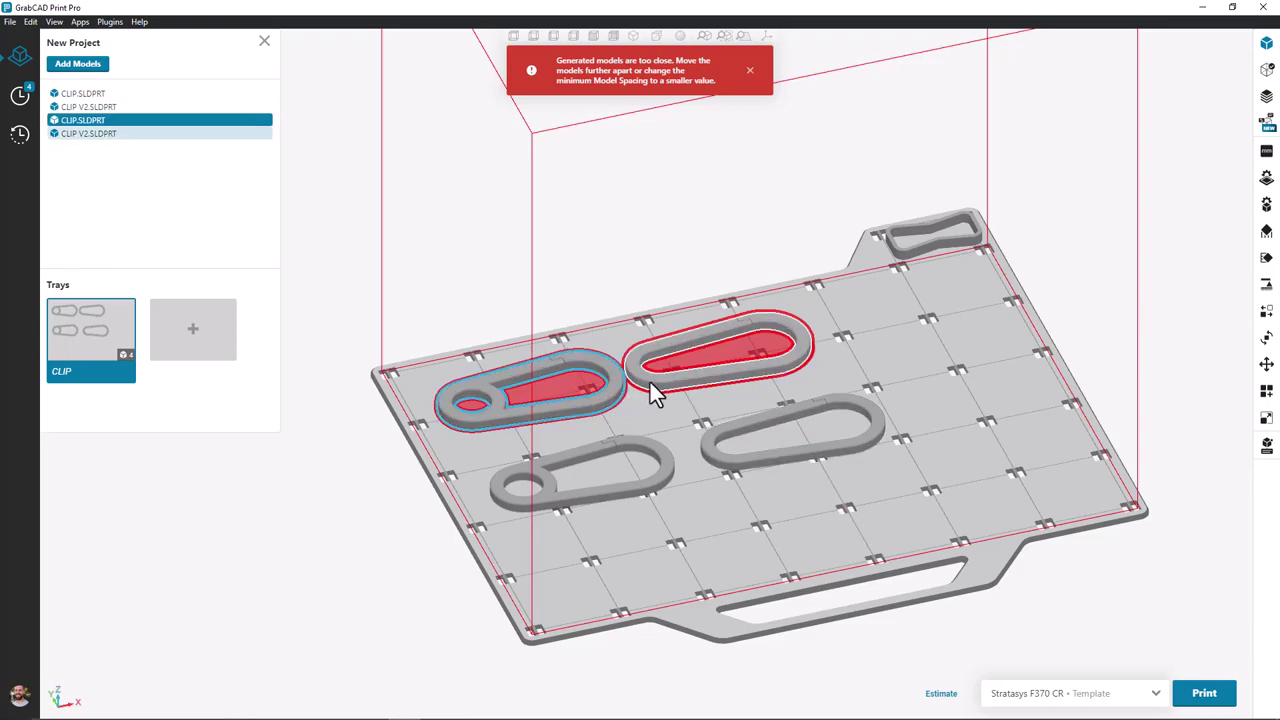
pyautogui.rightClick(639, 235)
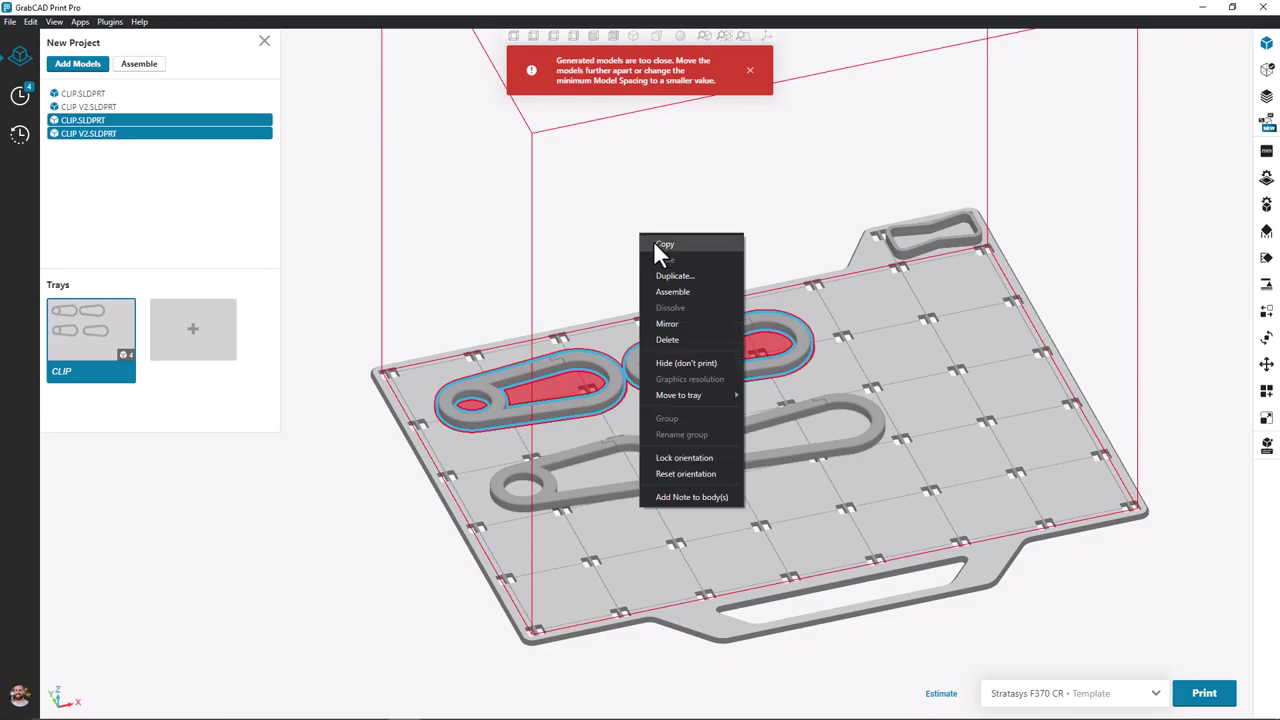
pyautogui.click(684, 290)
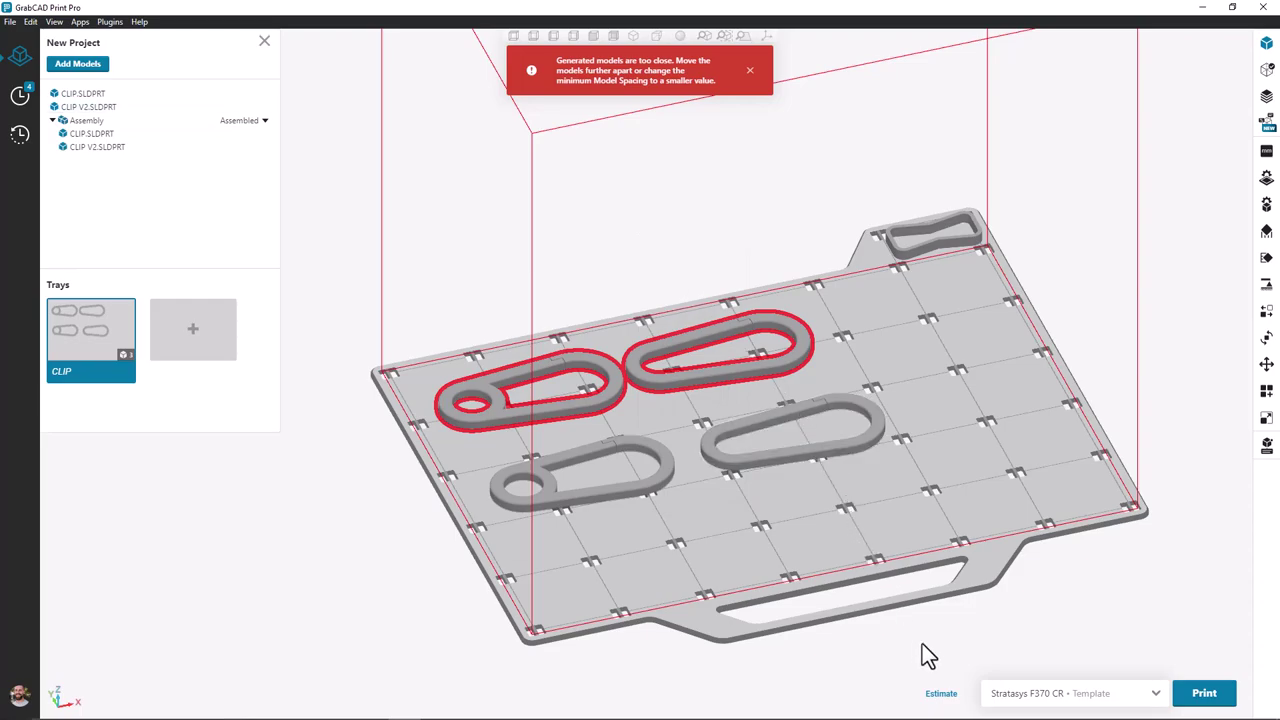
pyautogui.click(940, 693)
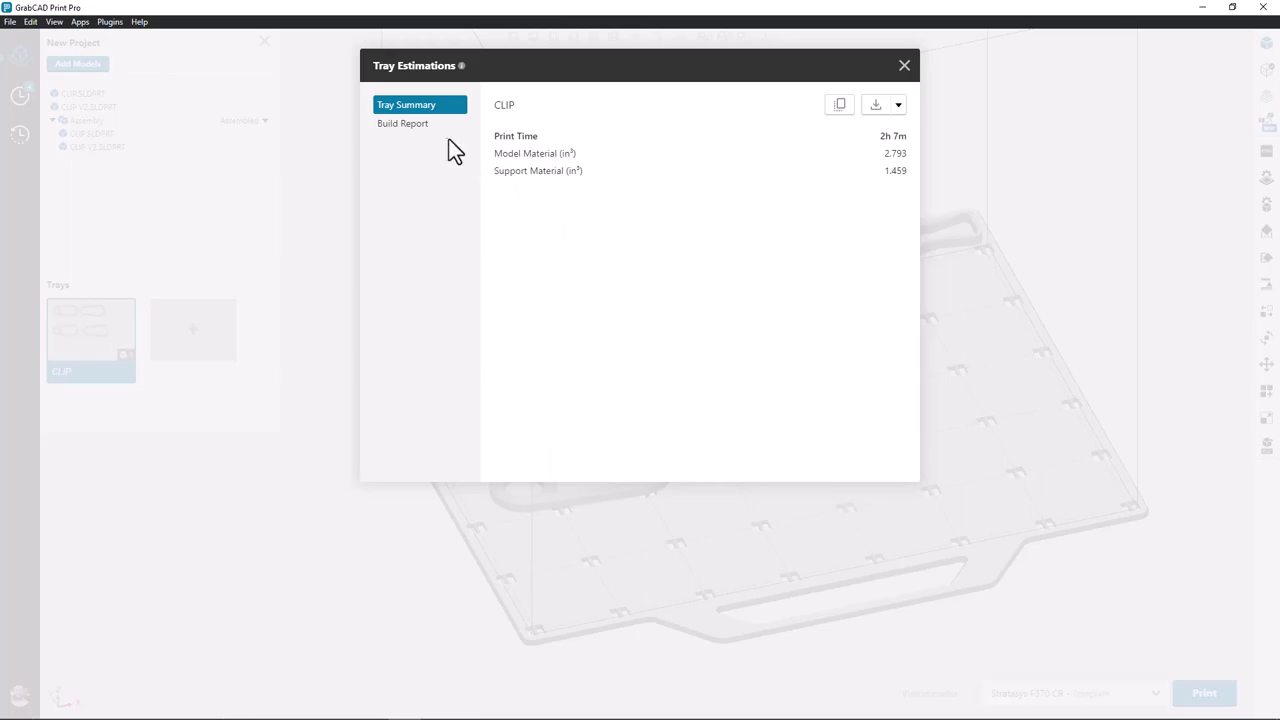
# - Show the Build Report with per-item volumes for CLIP.SLDPRT, CLIP V2.SLDPRT and the Assembly
pyautogui.click(428, 124)
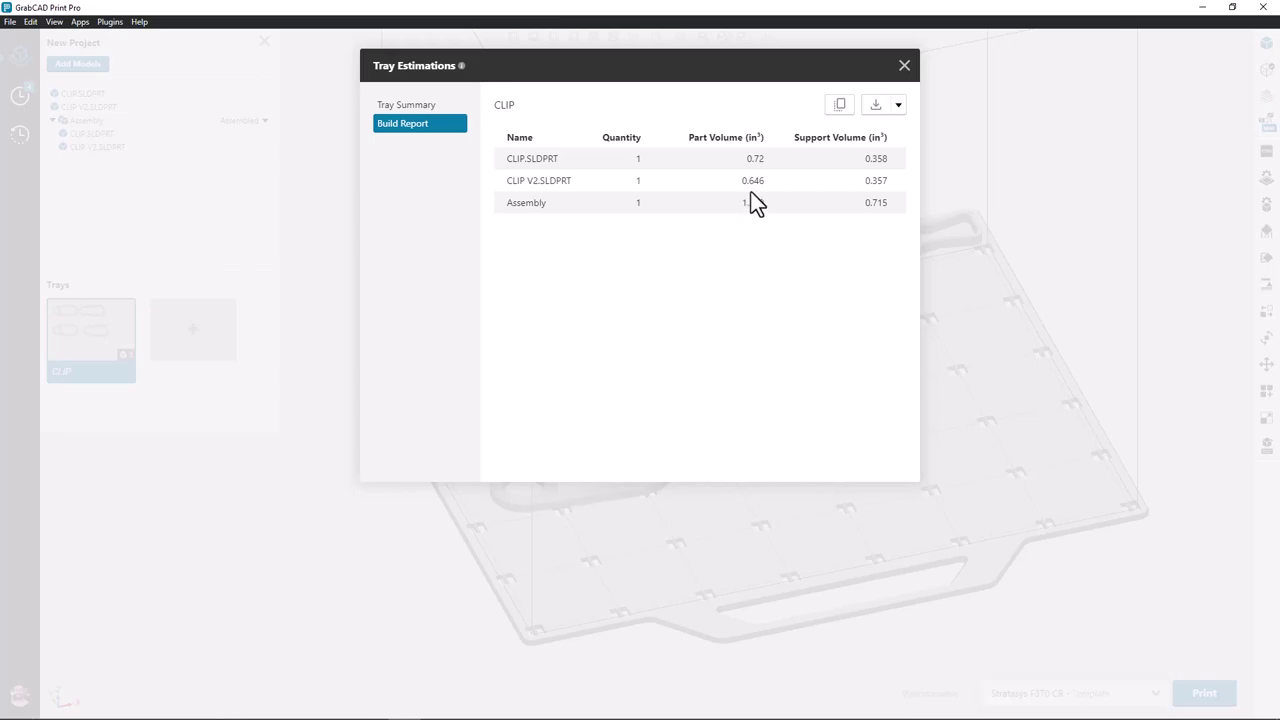
# - Close the Tray Estimations dialog to return to the CLIP tray
pyautogui.click(904, 66)
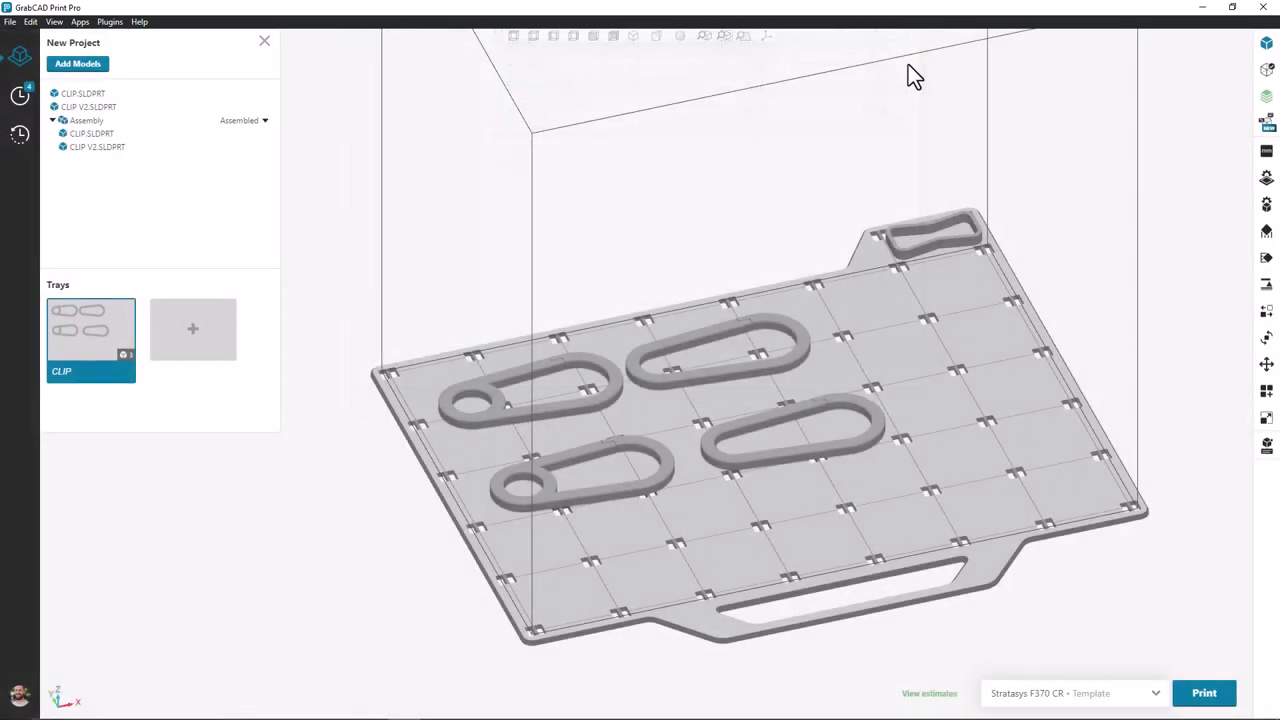